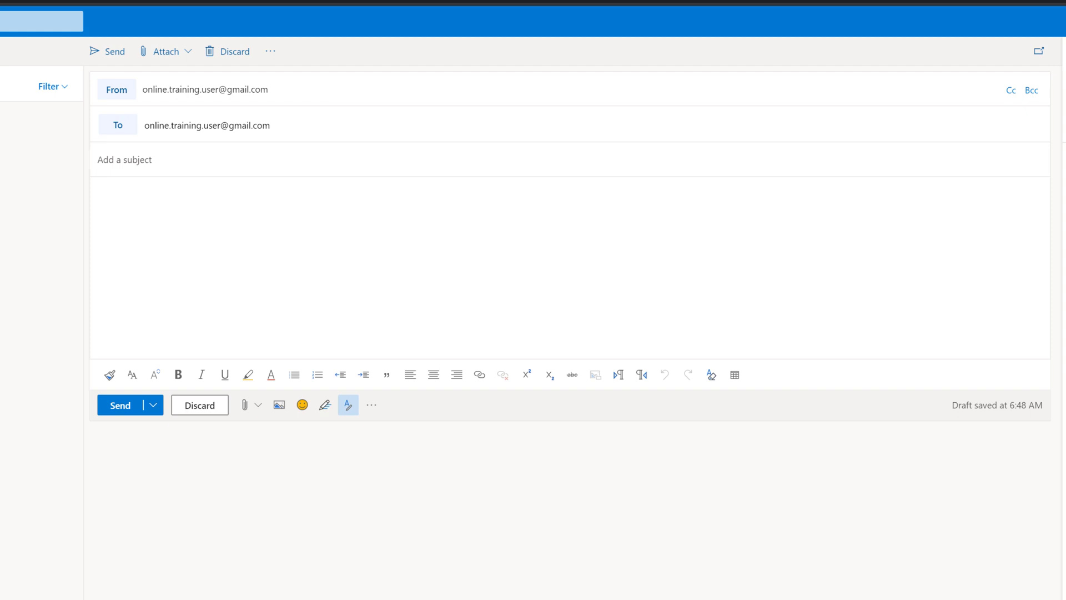
# Enter "Lets Create YouTube Marketing Video for our flagman product" as the subject of the new email
pyautogui.click(107, 159)
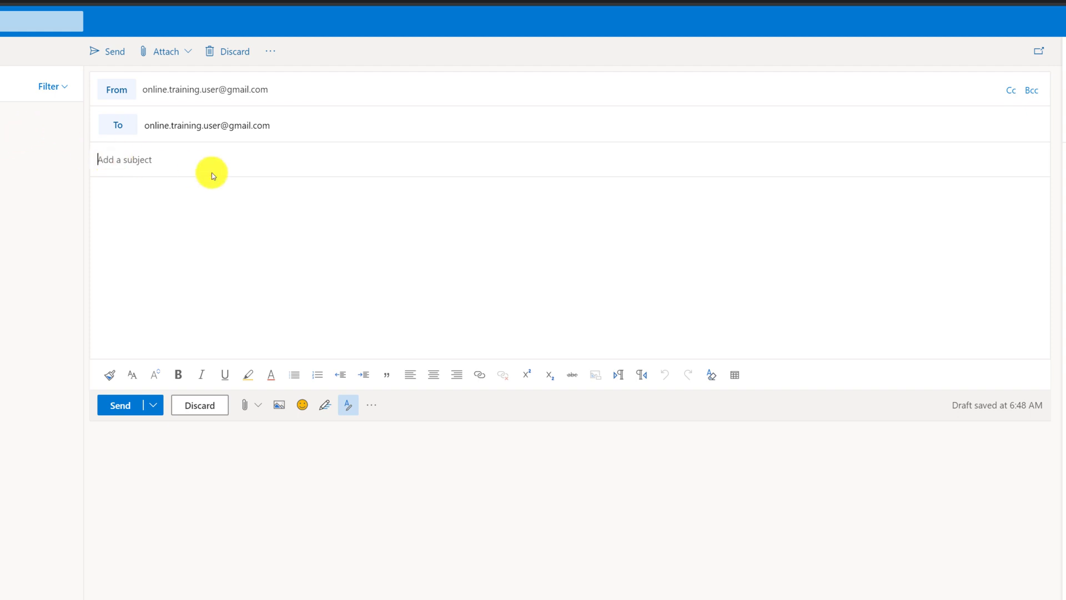
pyautogui.write('Lets Create YouTube Marketing Video for our flagman product')
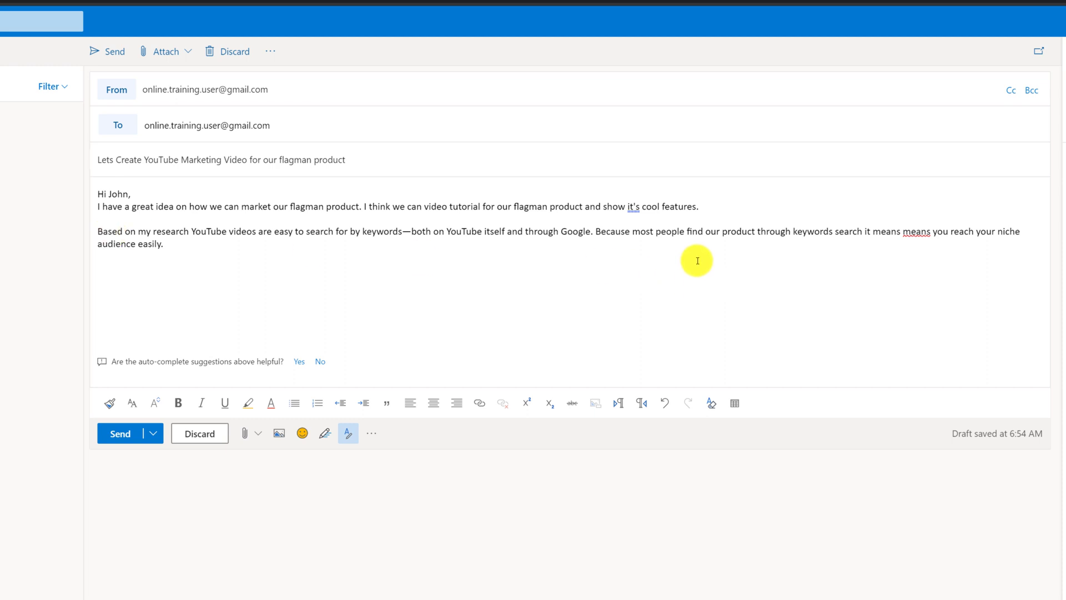
# Delete the duplicated word "means" from the paragraph about YouTube keyword searches
pyautogui.rightClick(919, 232)
pyautogui.click(892, 261)
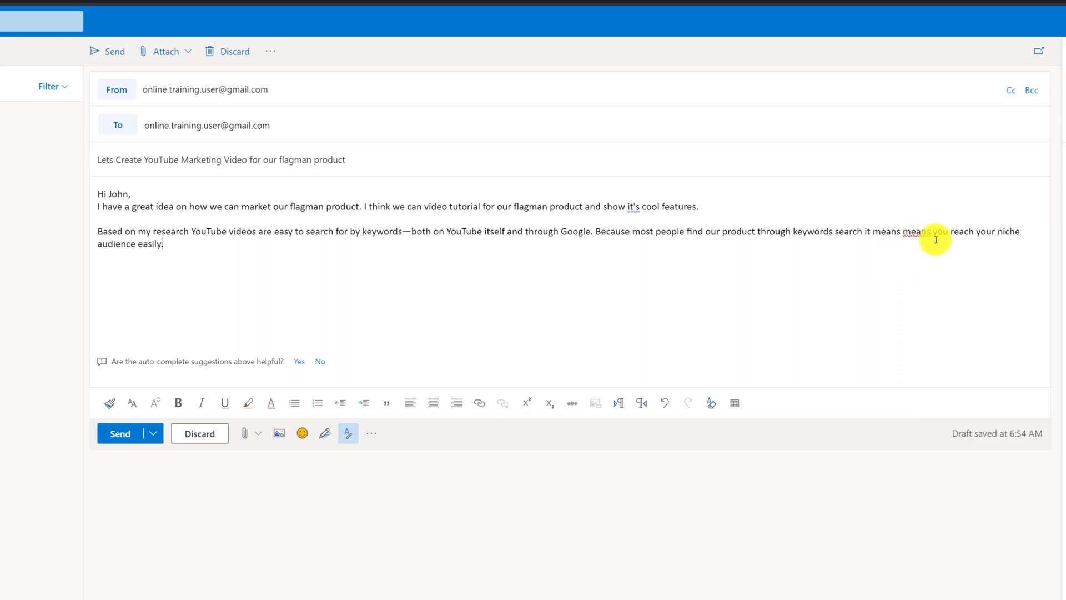
pyautogui.click(934, 232)
pyautogui.press('BackSpace')
pyautogui.press('BackSpace')
pyautogui.press('BackSpace')
pyautogui.press('BackSpace')
pyautogui.press('BackSpace')
pyautogui.press('BackSpace')
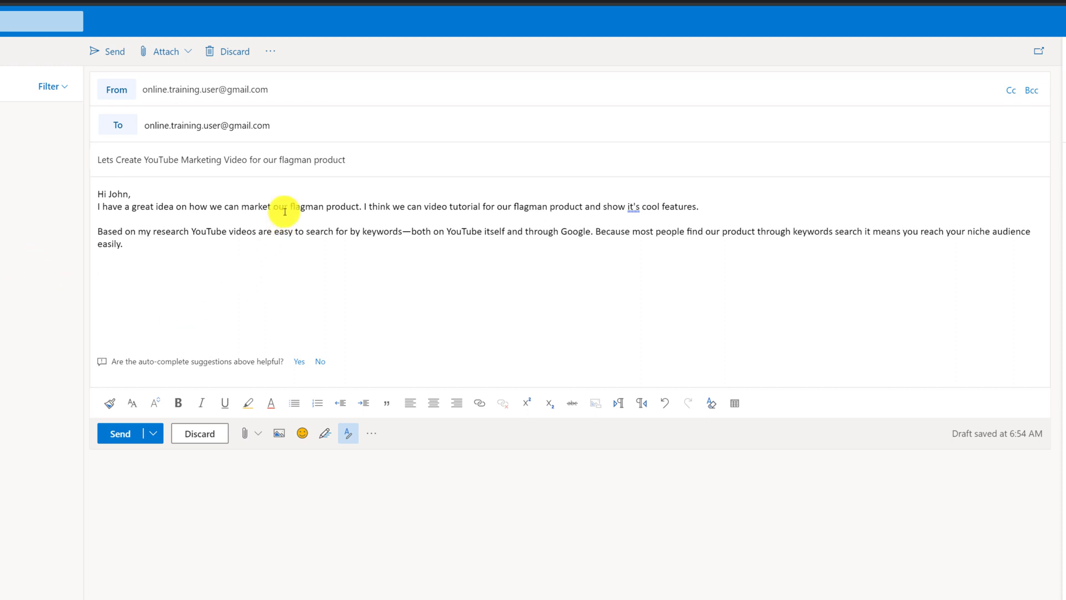
# Make "flagman product" bold in the first sentence and italicize the phrase about YouTube videos being easy to search for by keywords
pyautogui.moveTo(290, 206); pyautogui.dragTo(363, 207)
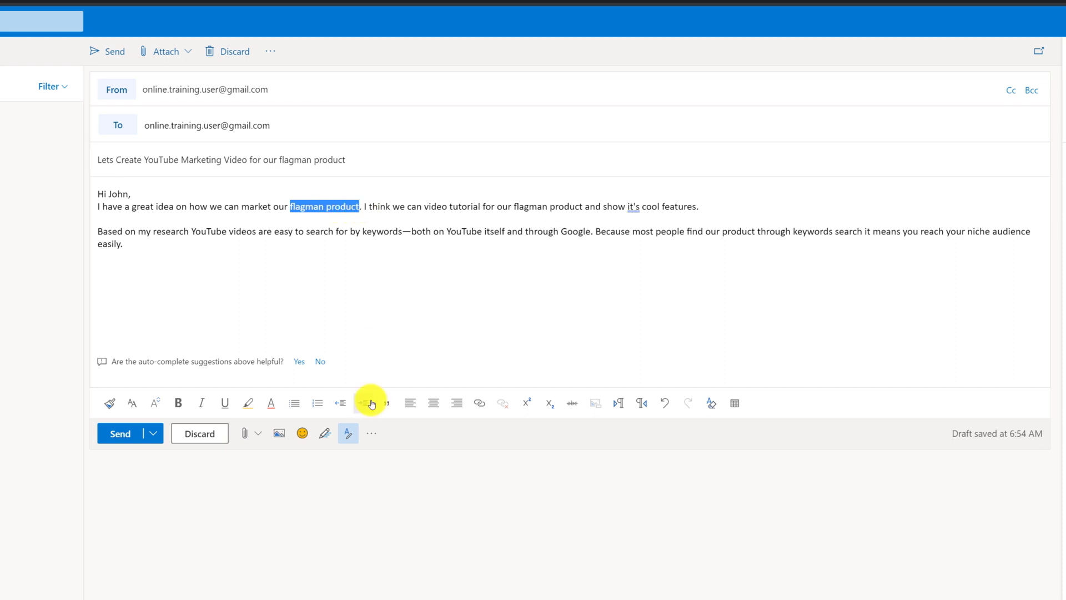
pyautogui.click(183, 404)
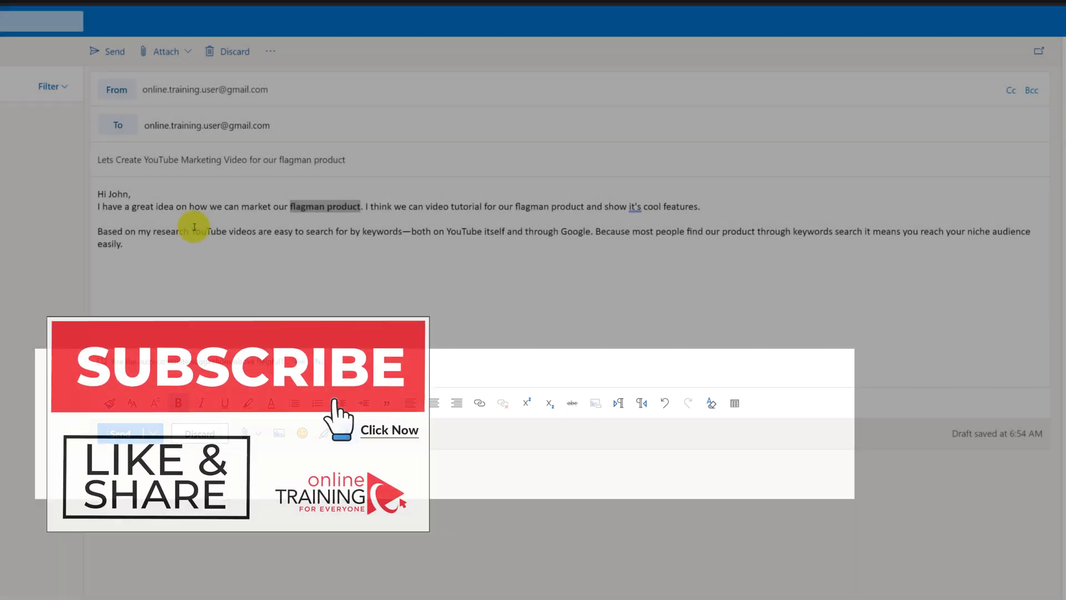
pyautogui.moveTo(195, 231); pyautogui.dragTo(401, 231)
pyautogui.click(202, 403)
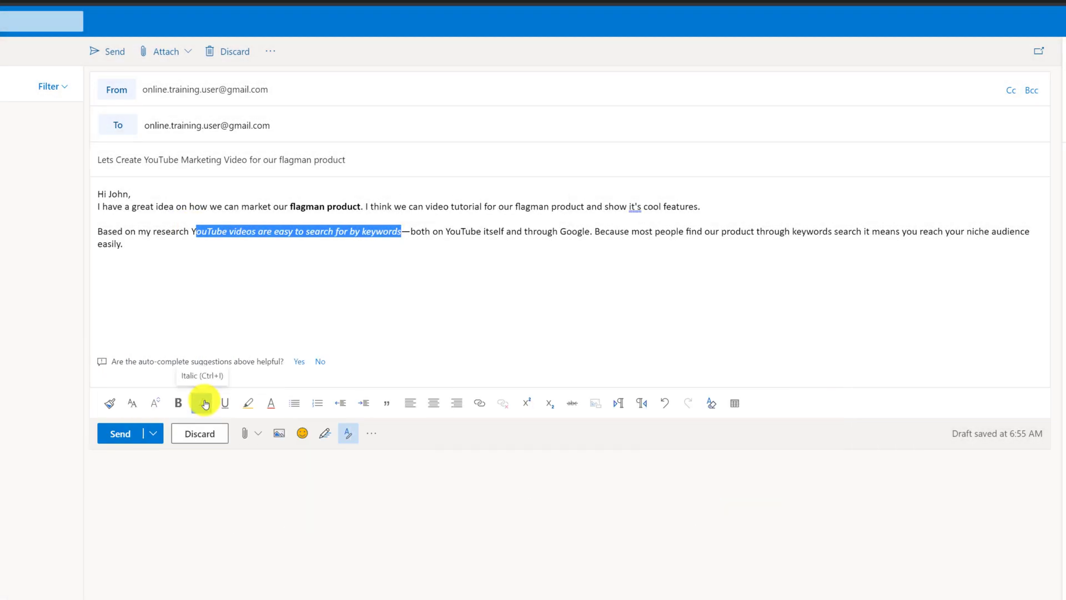
pyautogui.click(223, 292)
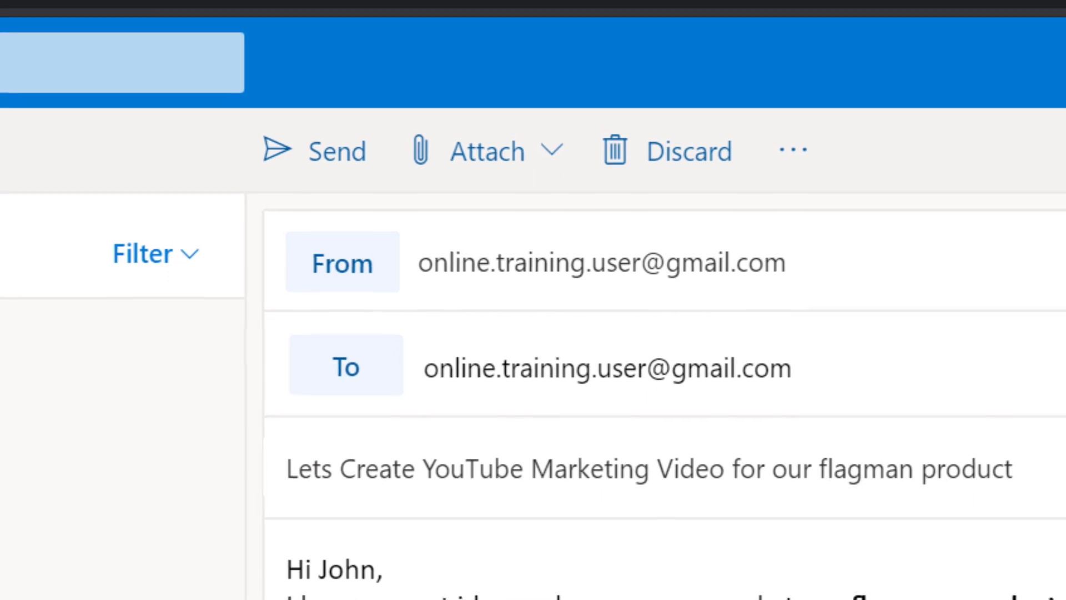
# Send the email about the YouTube marketing video
pyautogui.hotkey('ctrl', 'Return')
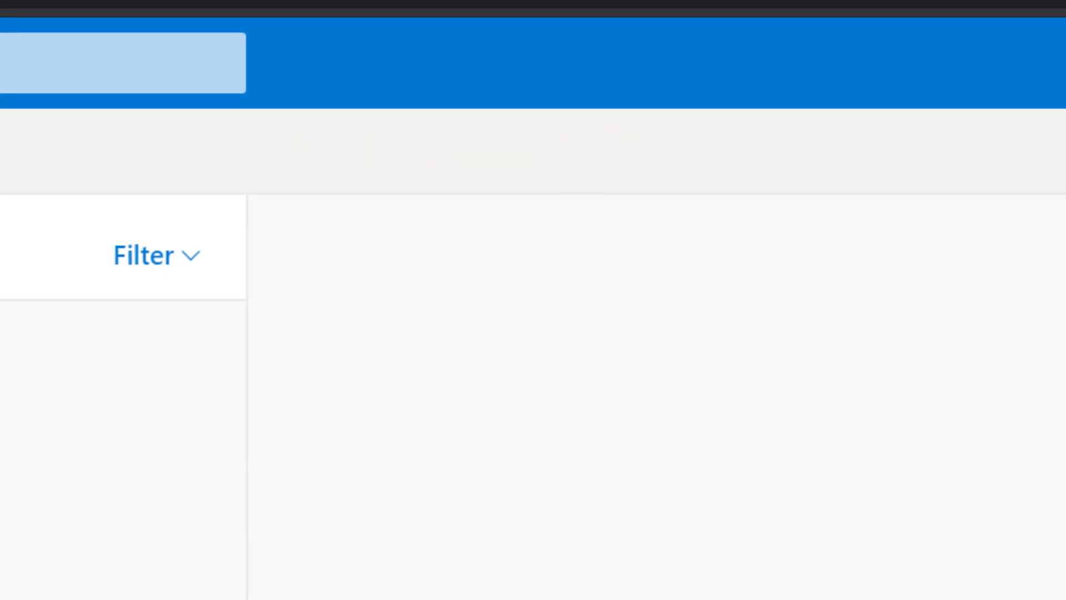
pyautogui.hotkey('alt', 'Tab')
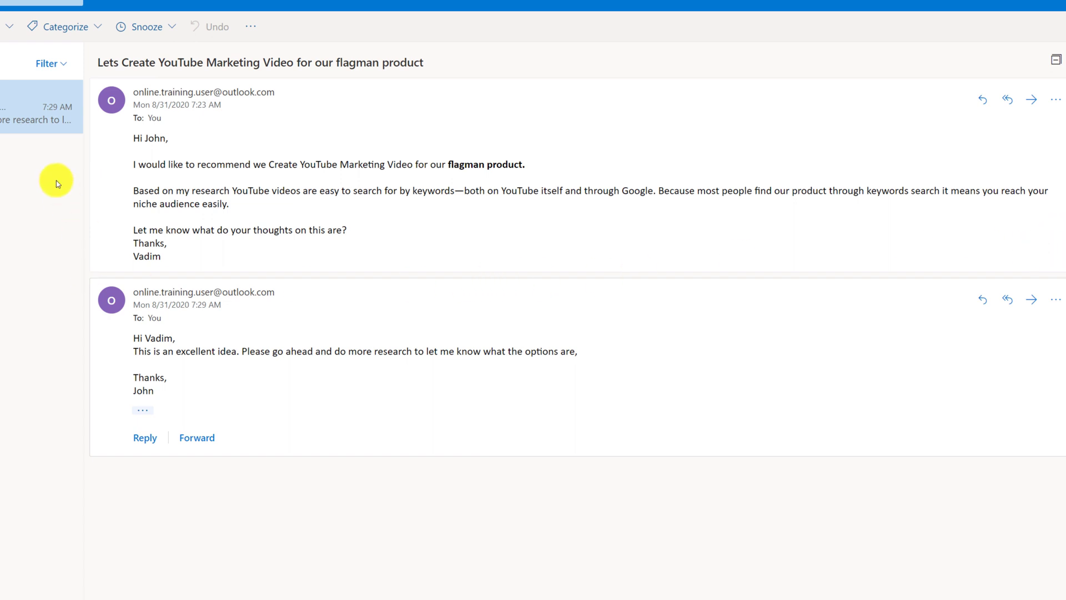
# Show and hide the quoted earlier message in the latest reply, and view the additional actions available for it
pyautogui.click(142, 412)
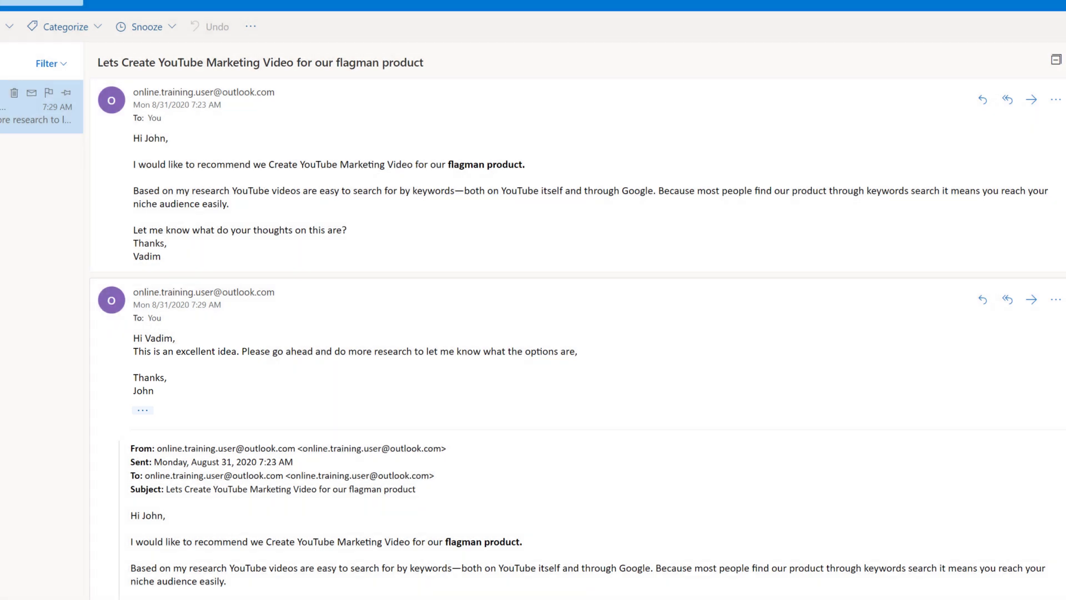
pyautogui.click(146, 412)
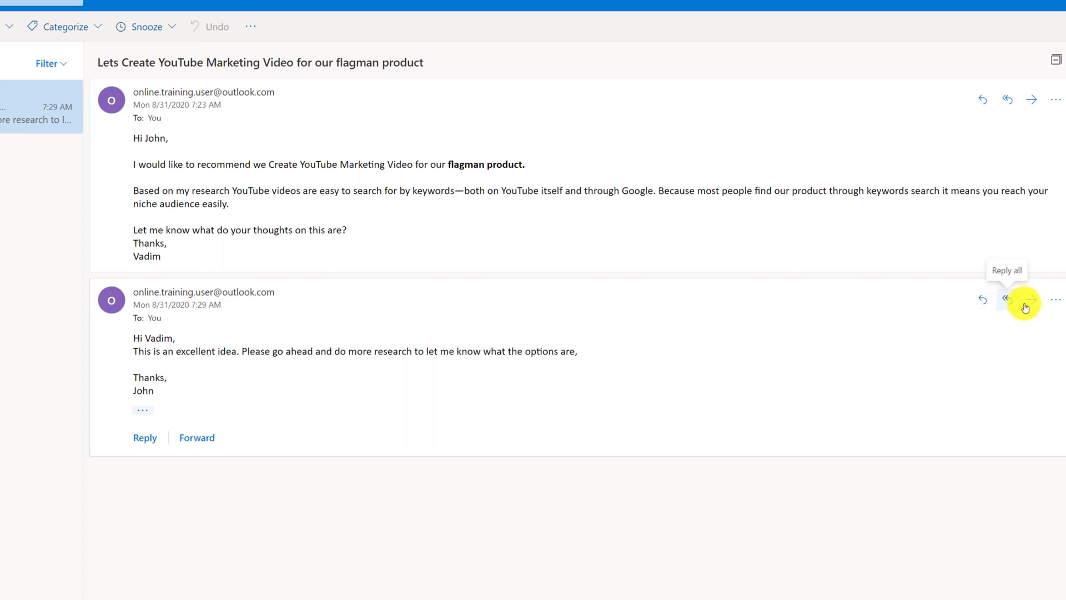
pyautogui.click(1056, 303)
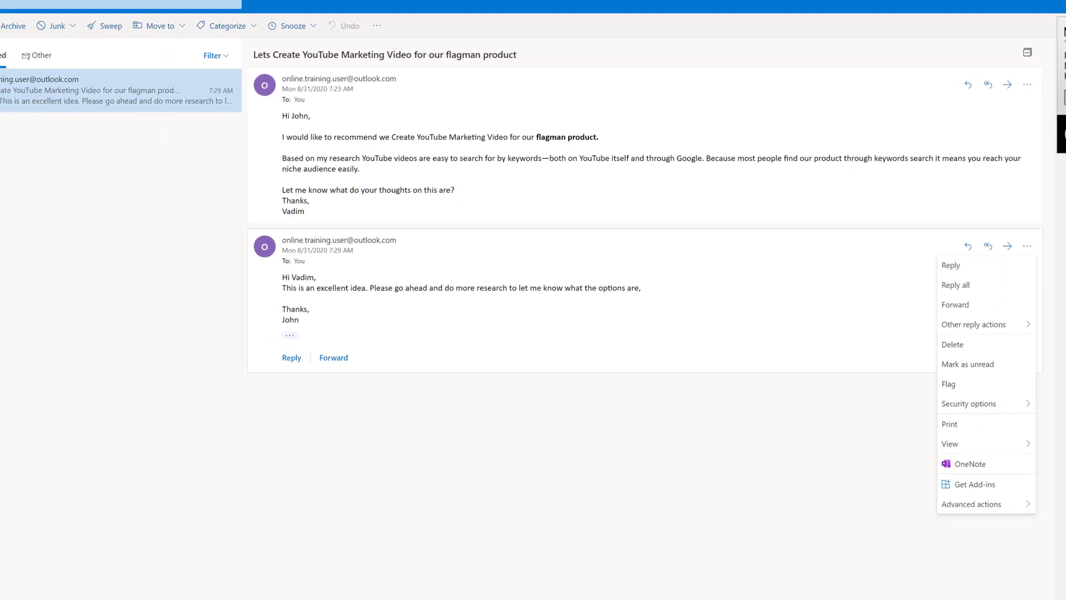
pyautogui.click(1, 100)
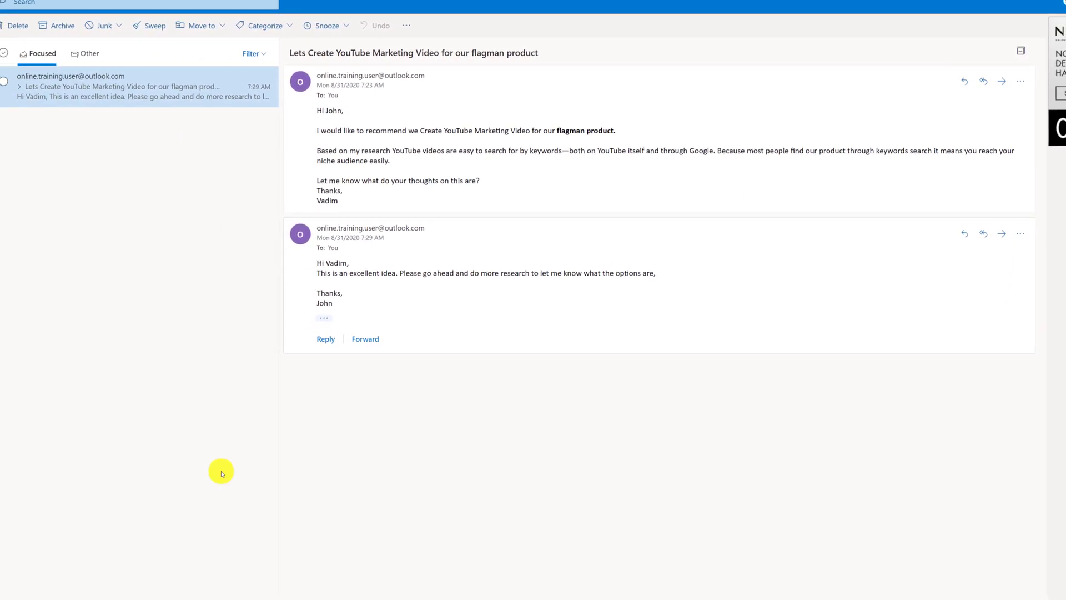
# Reply to the latest message with the research tasks from "Record ScreenCast video" to "Market video on social media", formatted as a numbered list
pyautogui.click(324, 340)
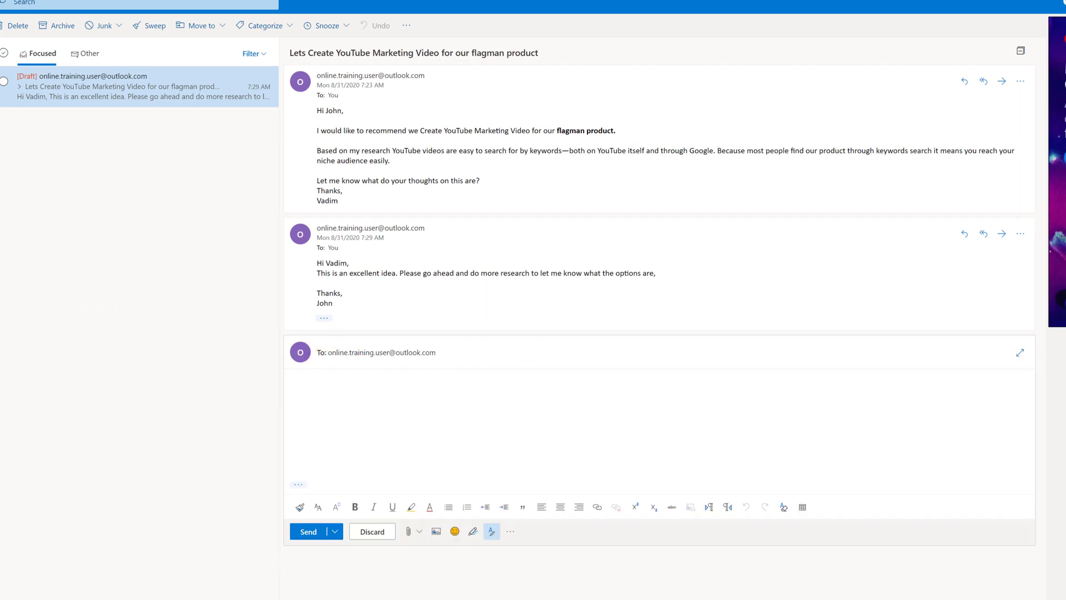
pyautogui.write("Hi John, Based on my research we need to do the following: Record ScreenCast video Record Presenter's video Video Editing Define Video Title and Description Publish Share video with email list Market video on social media")
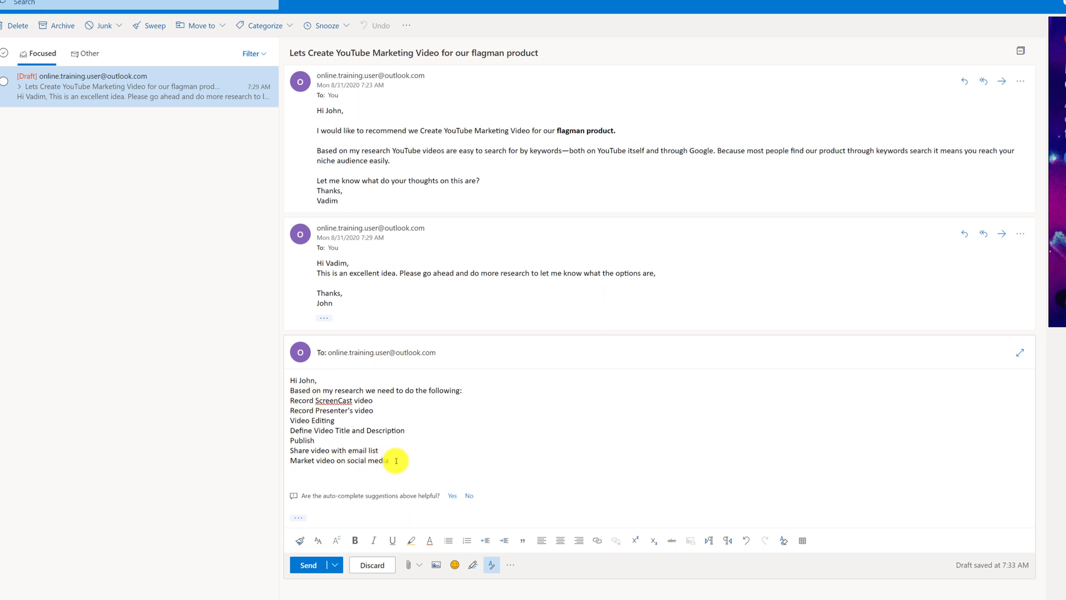
pyautogui.moveTo(397, 461); pyautogui.dragTo(290, 399)
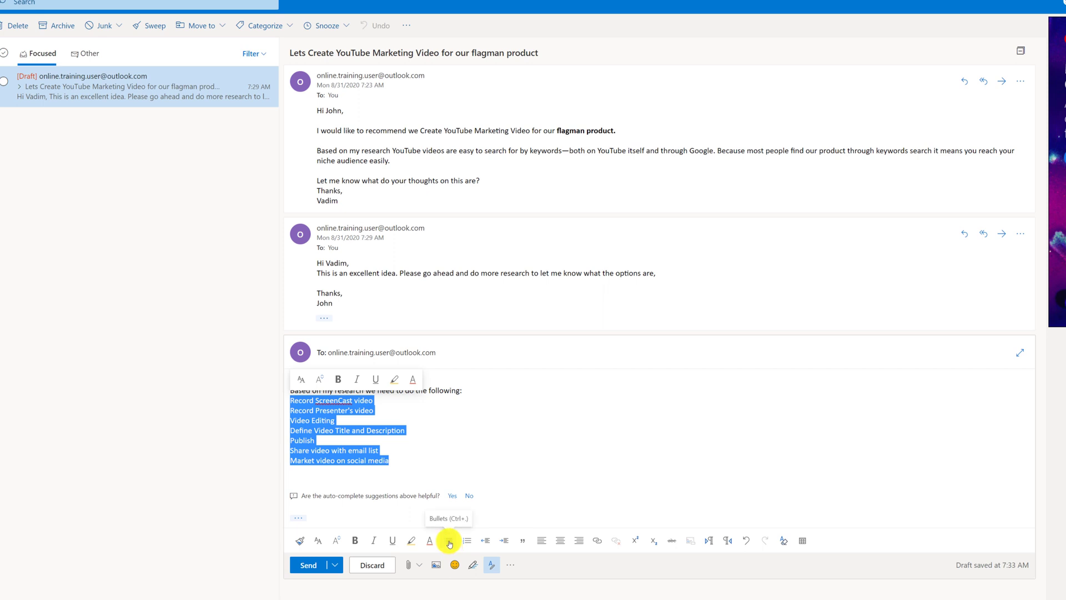
pyautogui.click(466, 540)
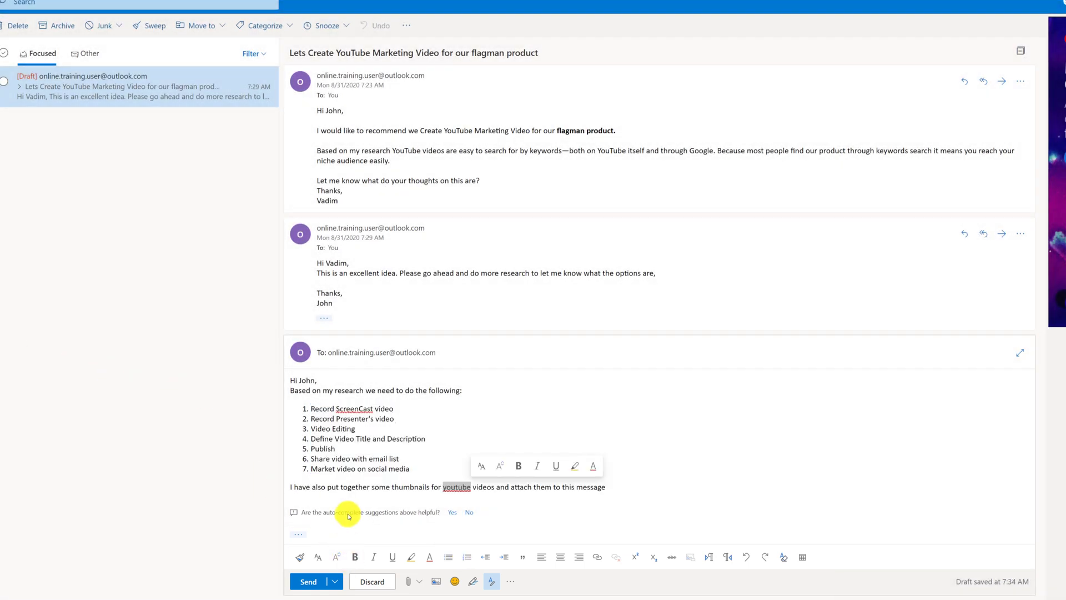
# Correct the reply's flagged spellings using the suggestions "YouTube" for "youtube" and "Screencast" for "ScreenCast"
pyautogui.click(438, 485)
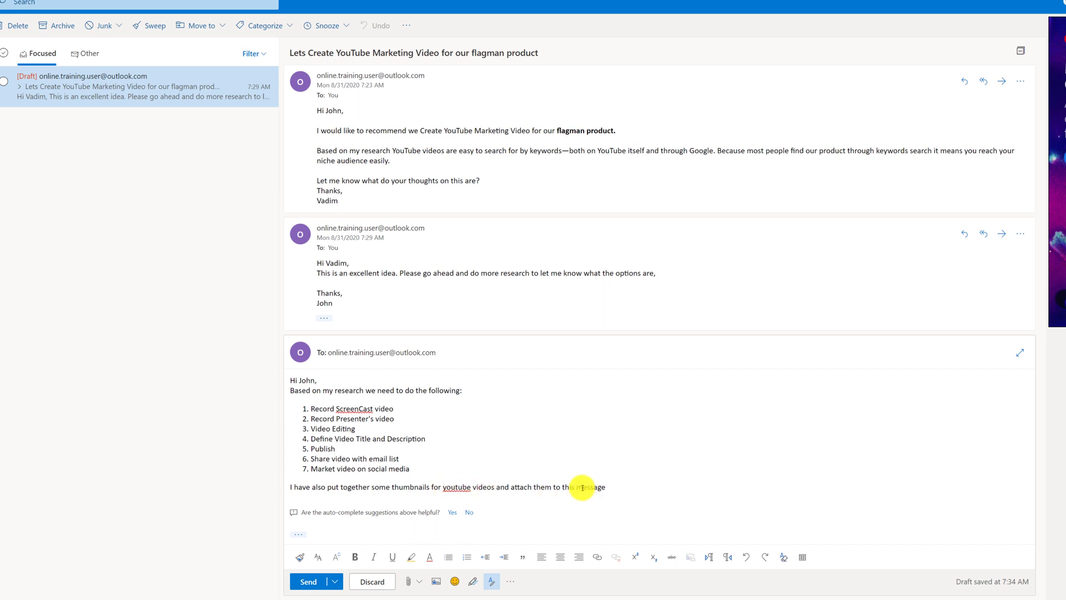
pyautogui.rightClick(455, 487)
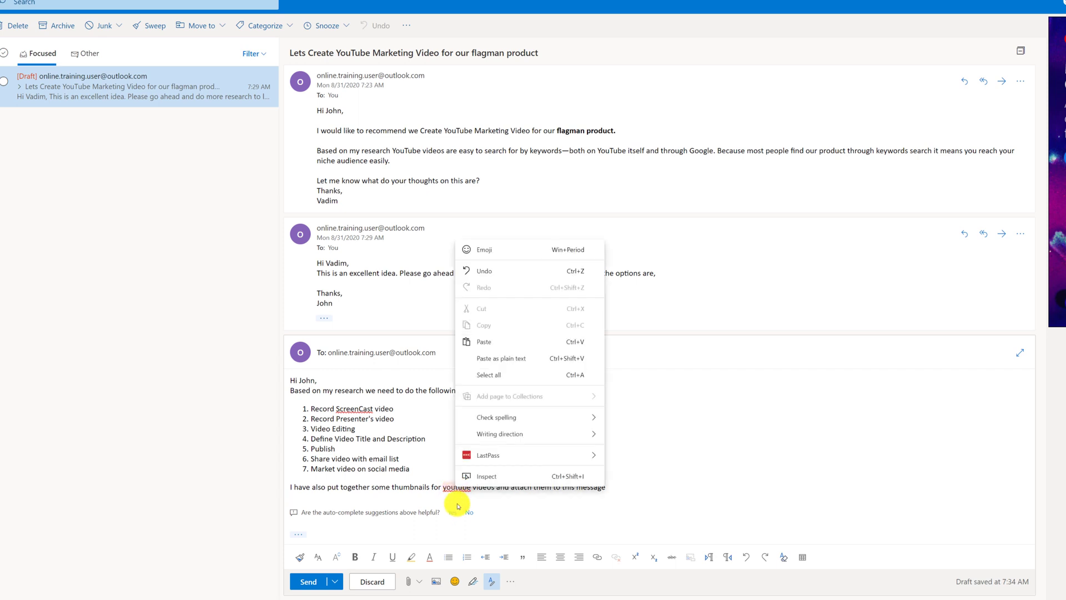
pyautogui.click(461, 494)
pyautogui.rightClick(456, 488)
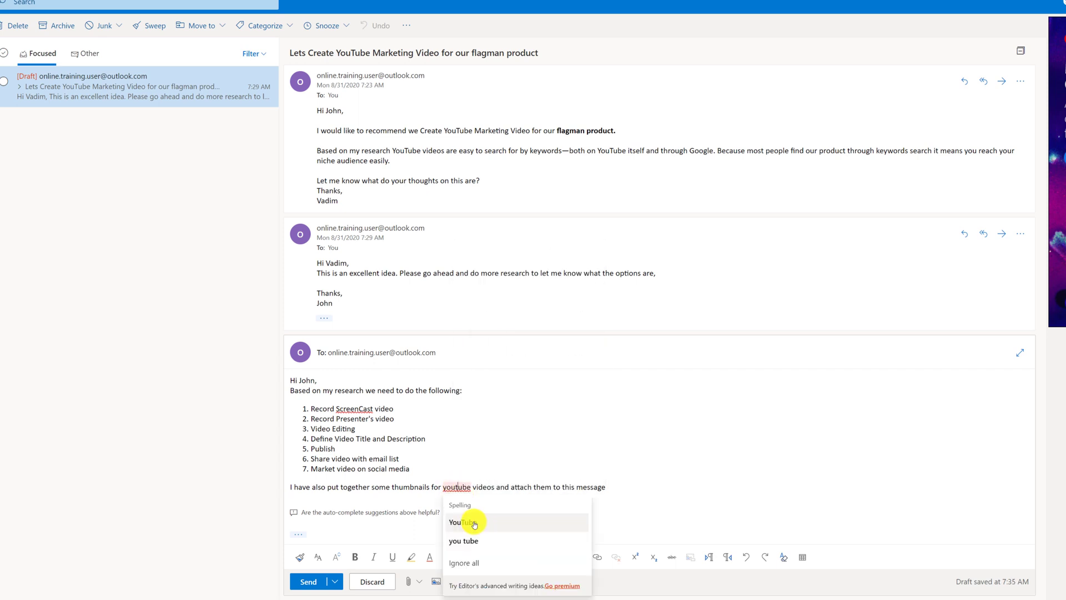
pyautogui.click(474, 521)
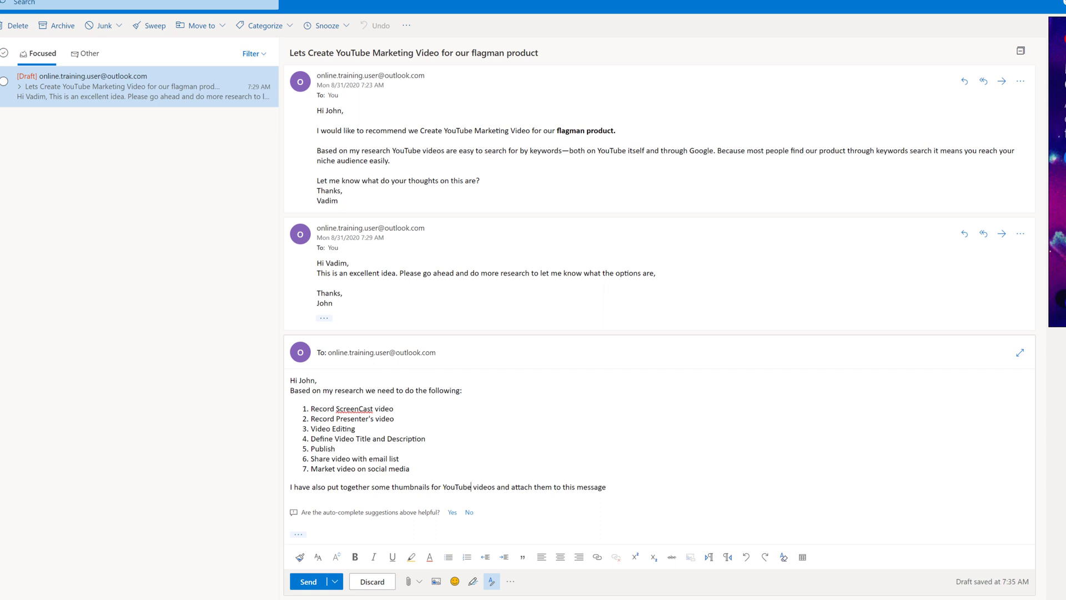
pyautogui.click(355, 409)
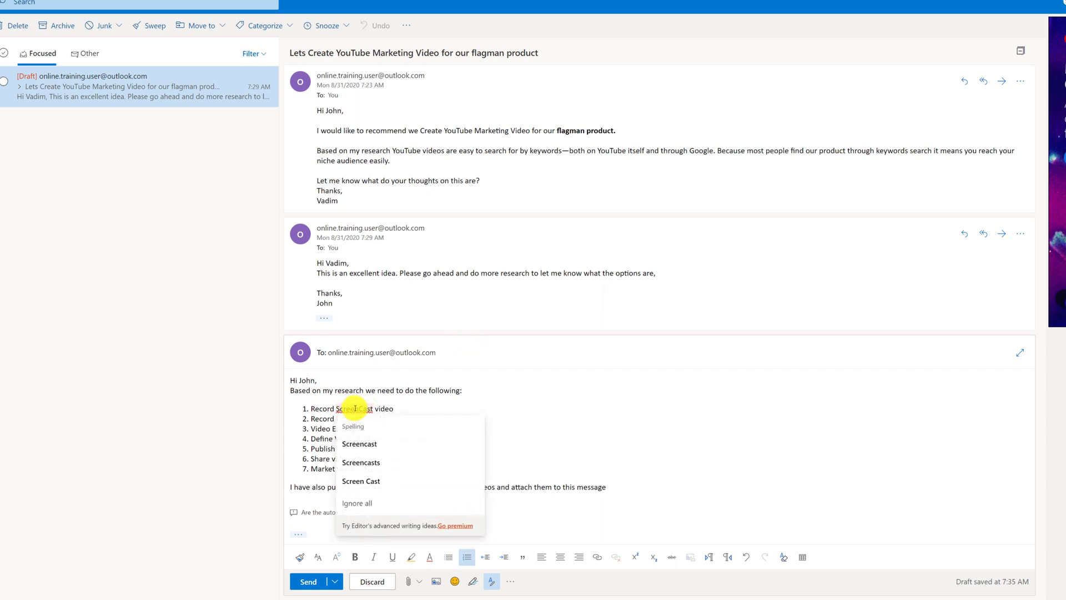
pyautogui.click(371, 444)
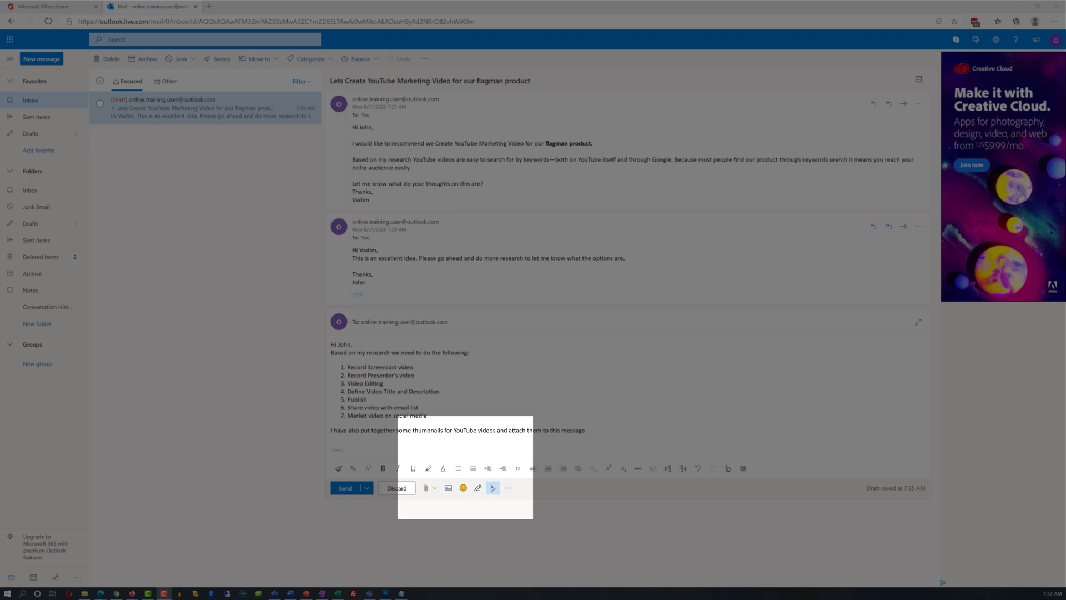
# Add all the thumbnail images from the computer's Images folder to the reply with the Insert a picture sharing option
pyautogui.click(426, 488)
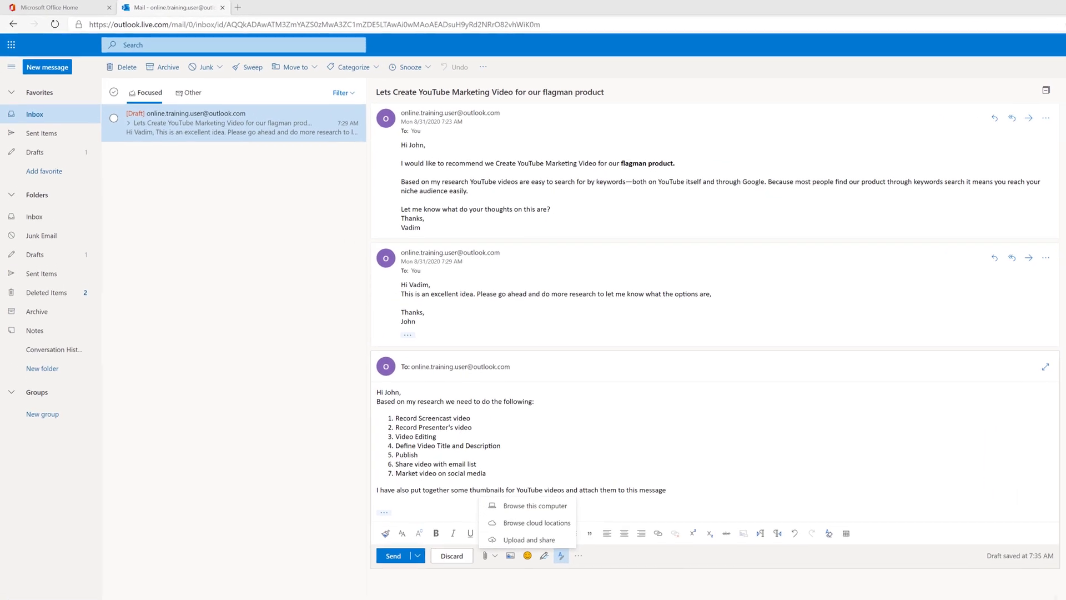
pyautogui.click(533, 506)
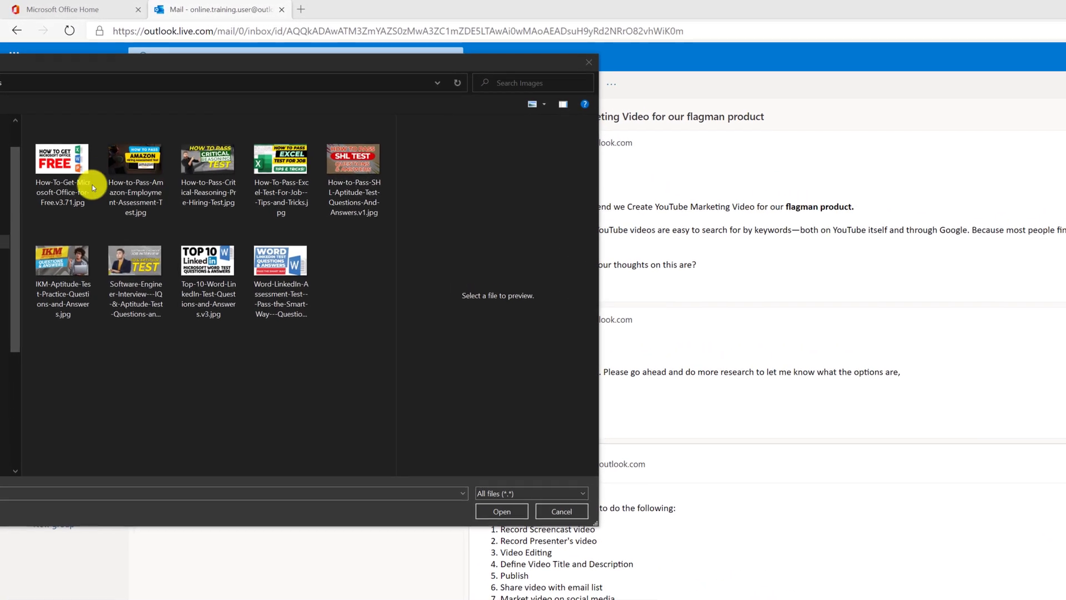
pyautogui.click(86, 187)
pyautogui.keyDown('shift'); pyautogui.click(309, 309); pyautogui.keyUp('shift')
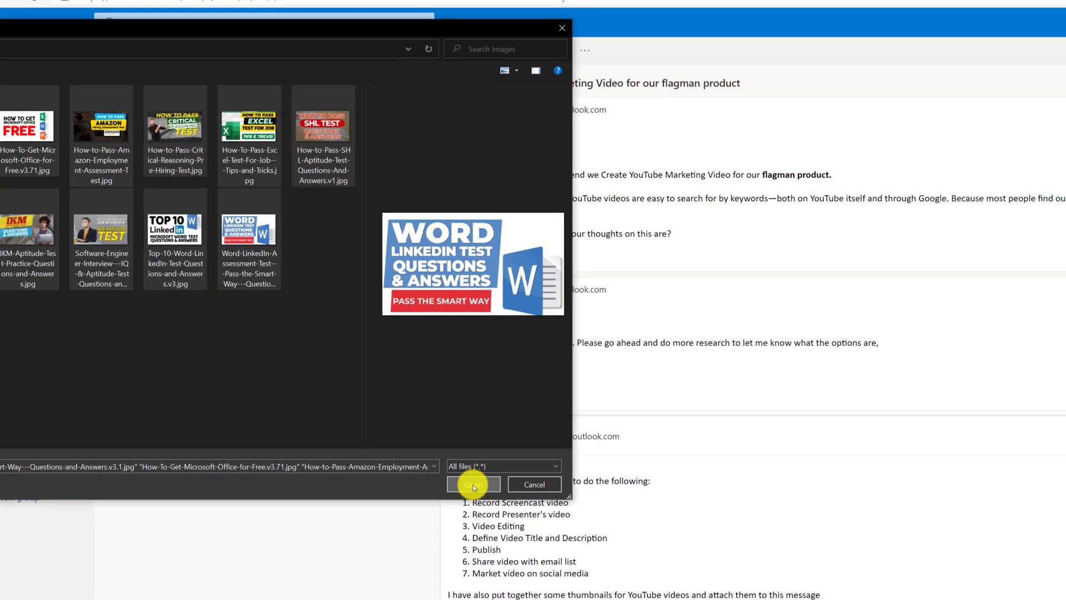
pyautogui.click(510, 520)
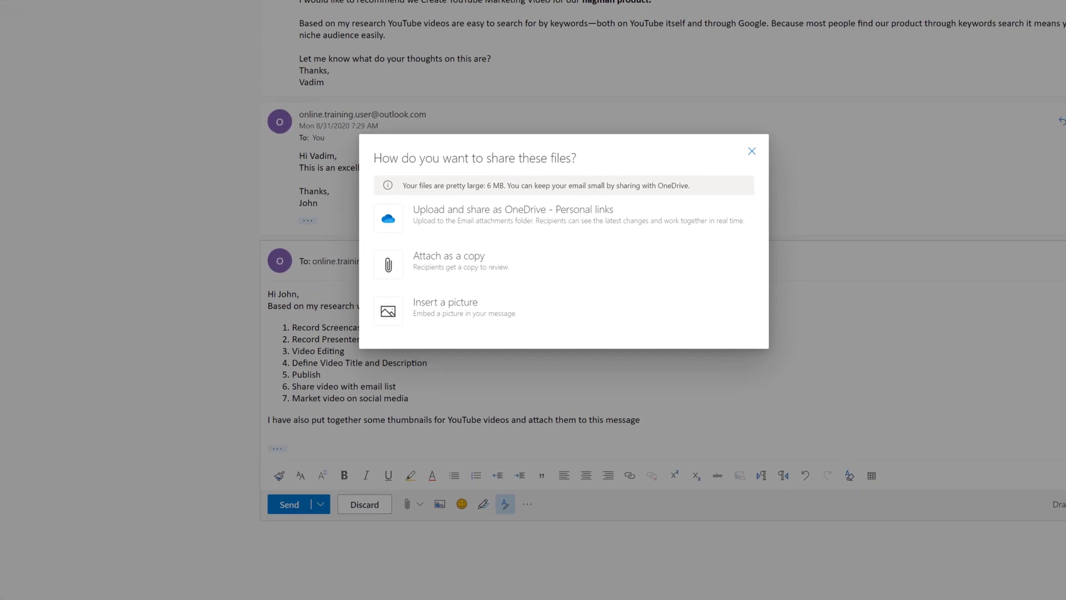
pyautogui.click(389, 306)
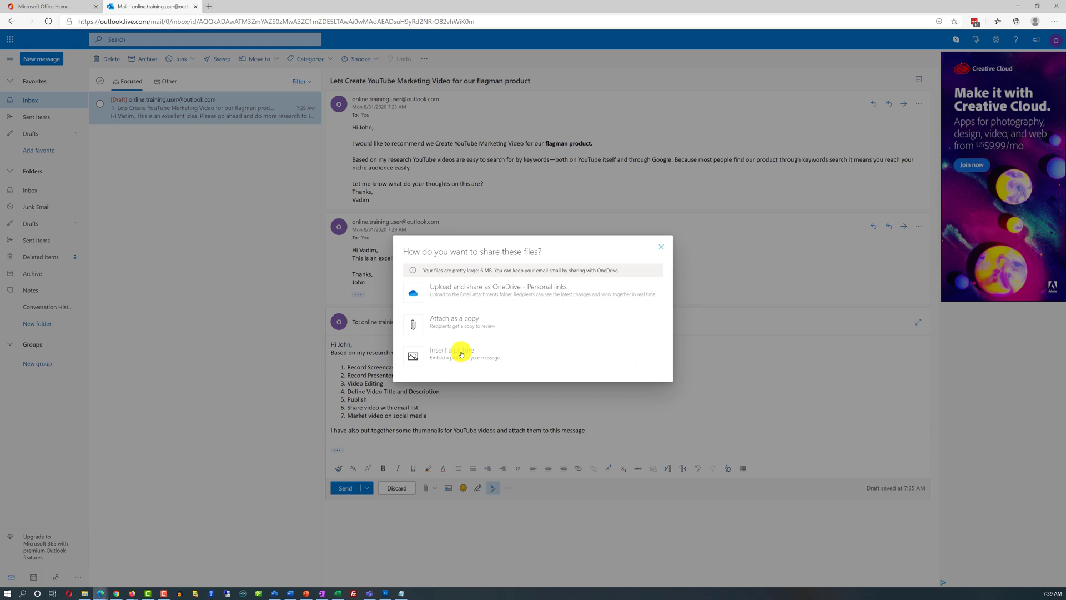
pyautogui.click(462, 354)
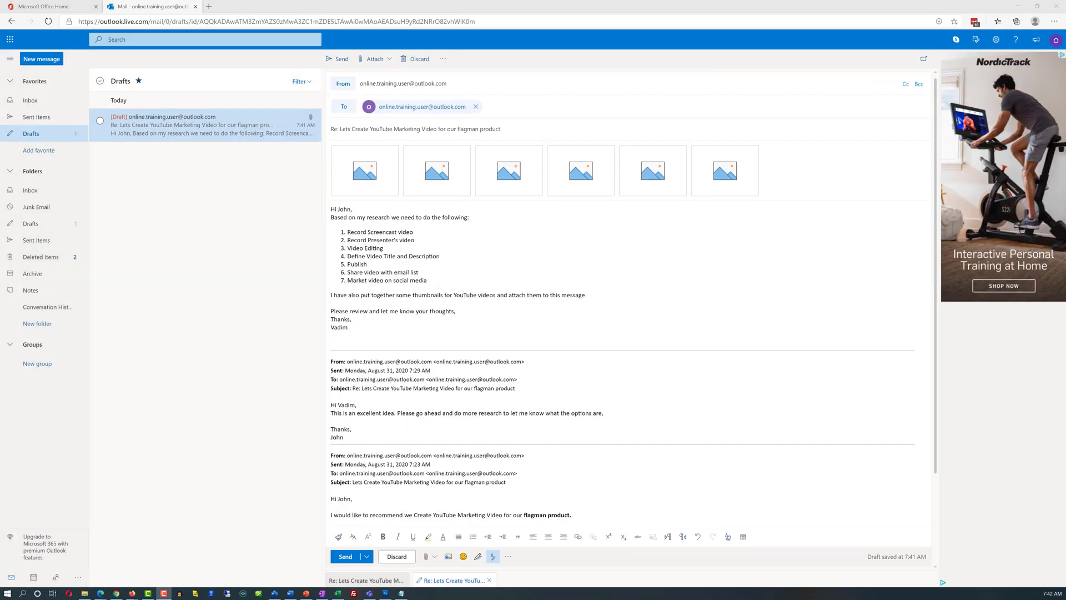
# Send the reply with its thumbnail attachments and open the received conversation from the inbox
pyautogui.click(349, 556)
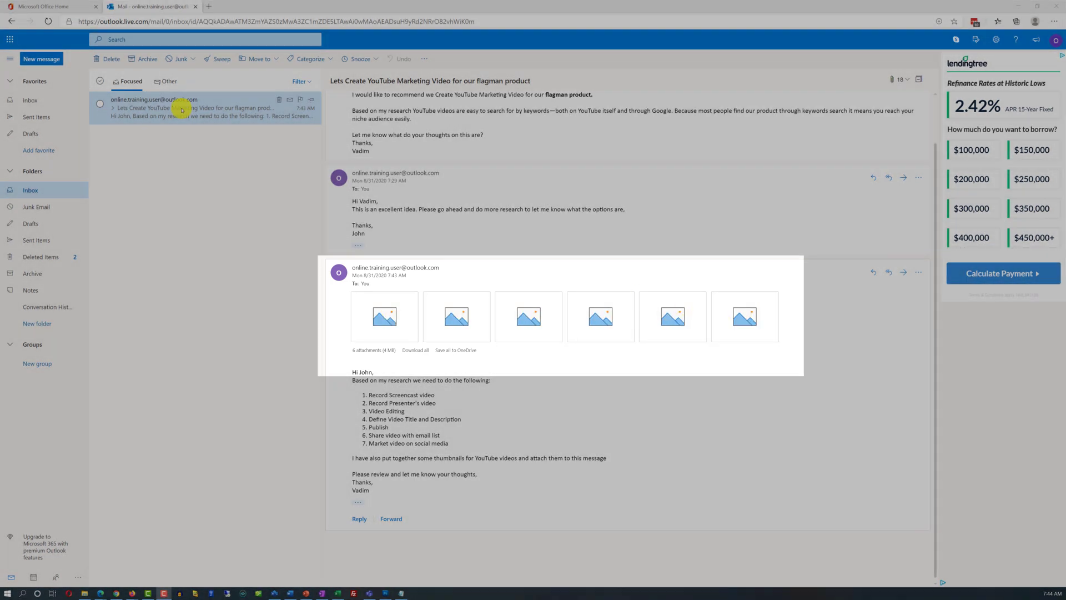
pyautogui.doubleClick(181, 108)
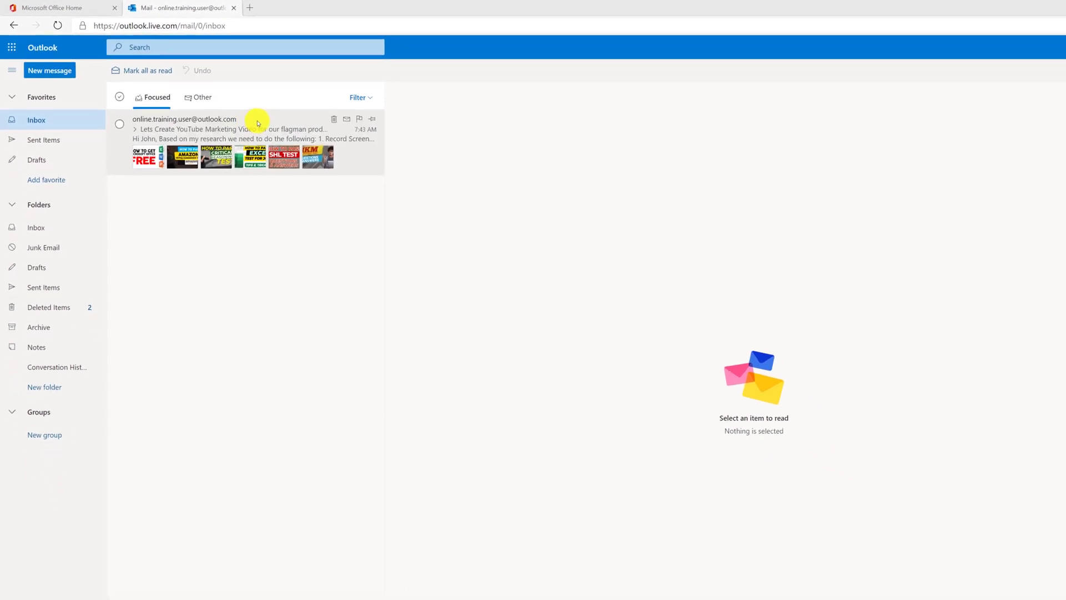
pyautogui.click(258, 123)
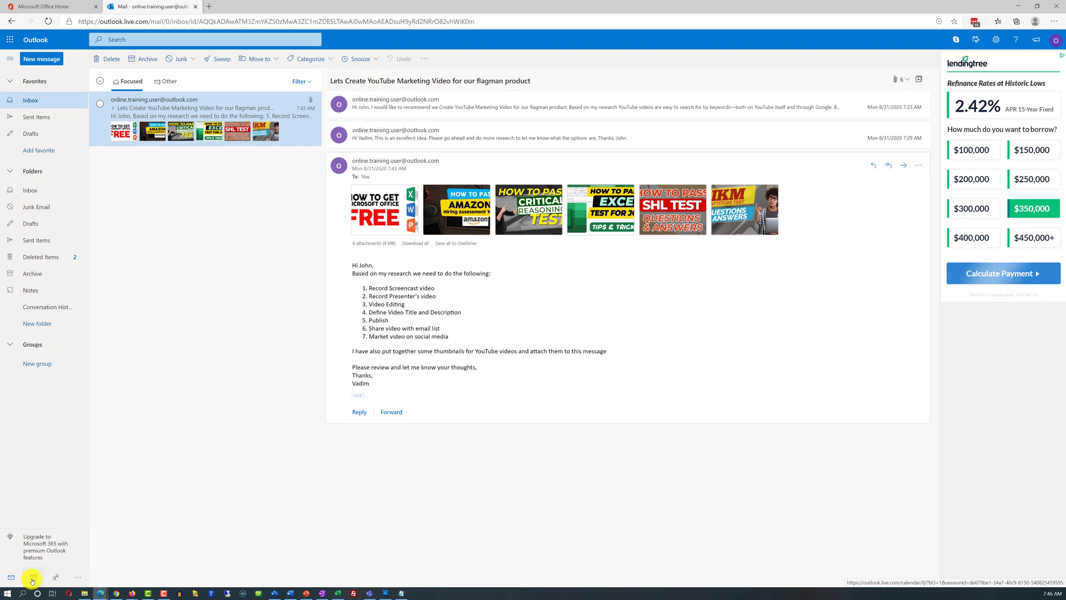
# Open the list of all email attachments and preview the IKM Aptitude Test image
pyautogui.click(78, 578)
pyautogui.click(86, 546)
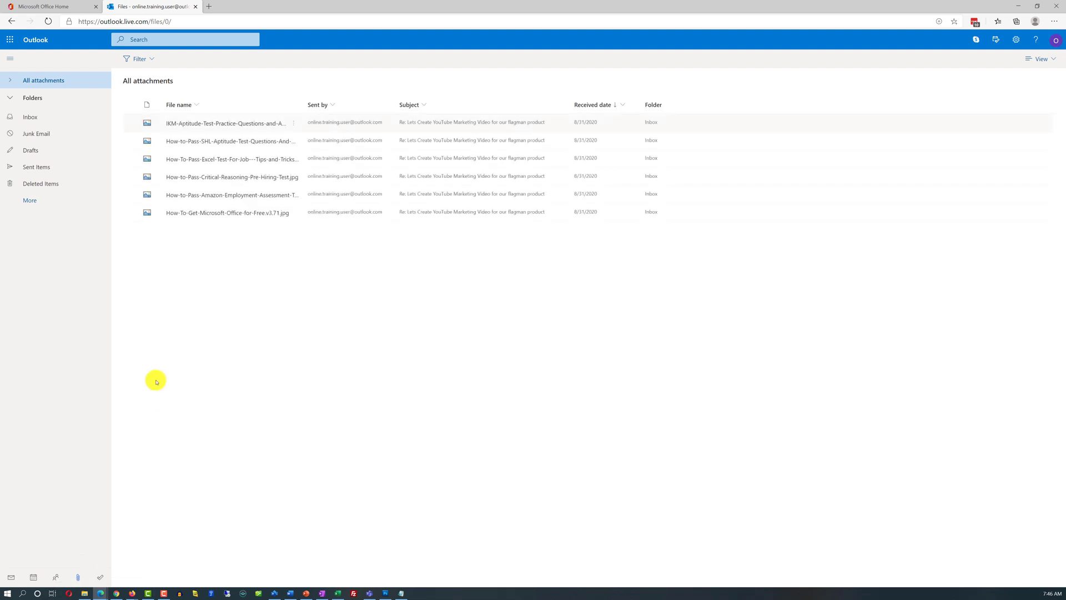
pyautogui.click(206, 124)
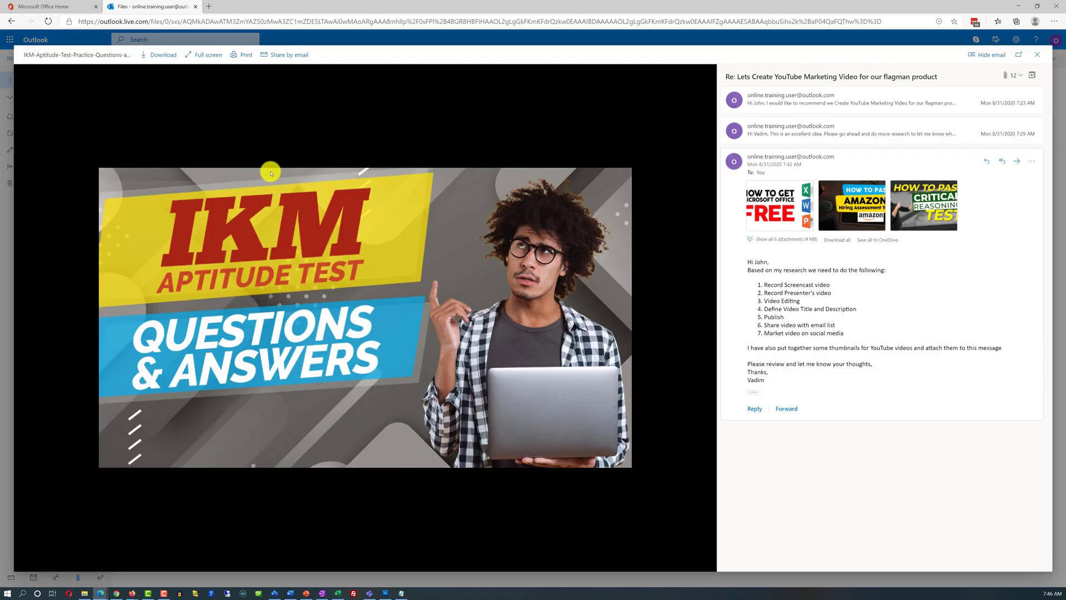
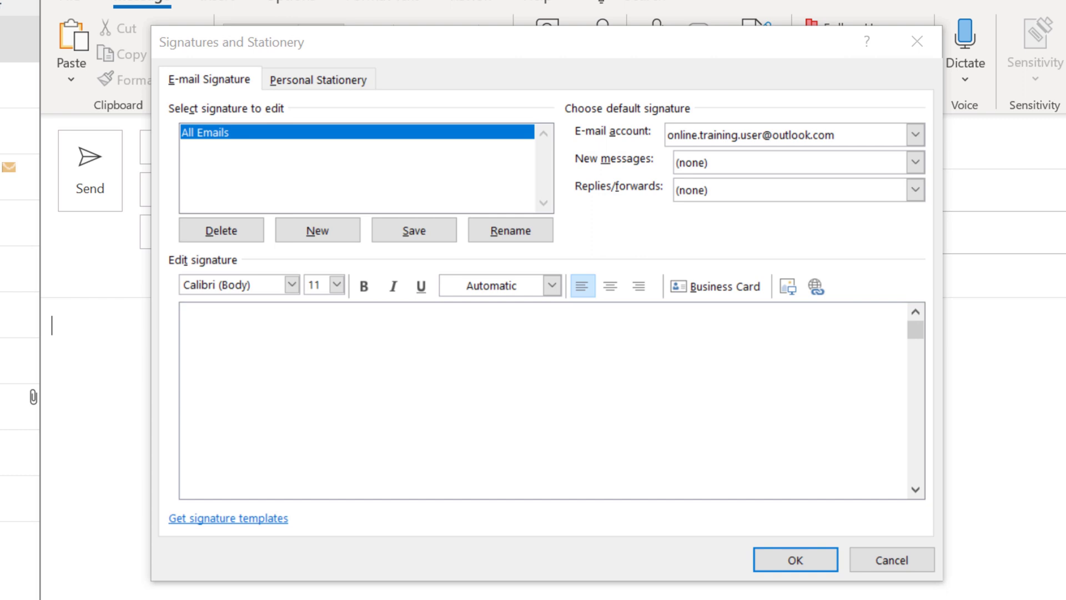
# Paste the sender's contact details into the All Emails signature and make the name line bold, trying italic and underline before removing them
pyautogui.click(192, 319)
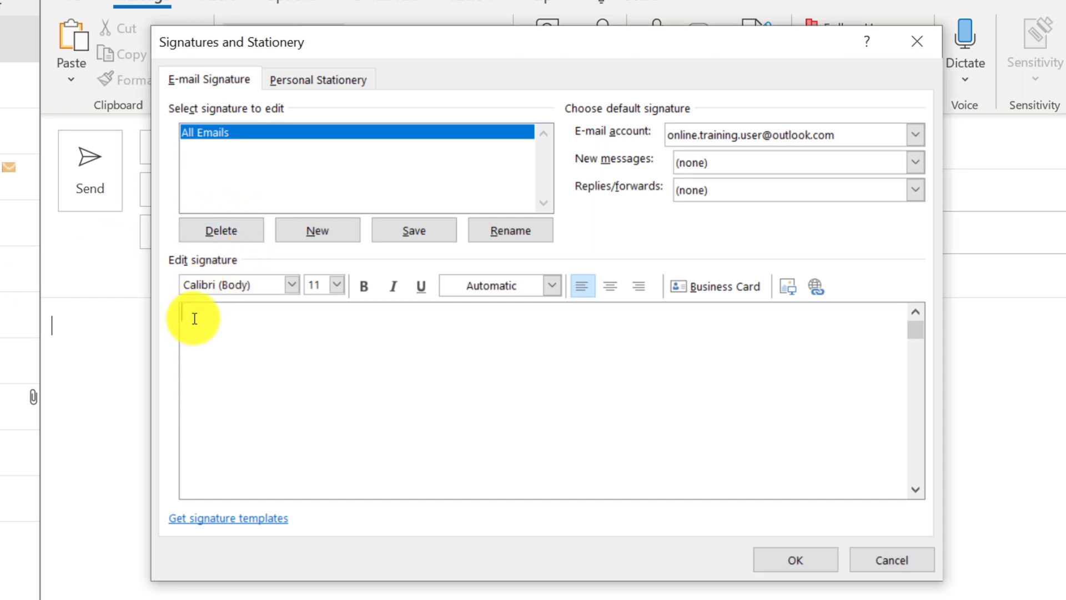
pyautogui.hotkey('ctrl', 'v')
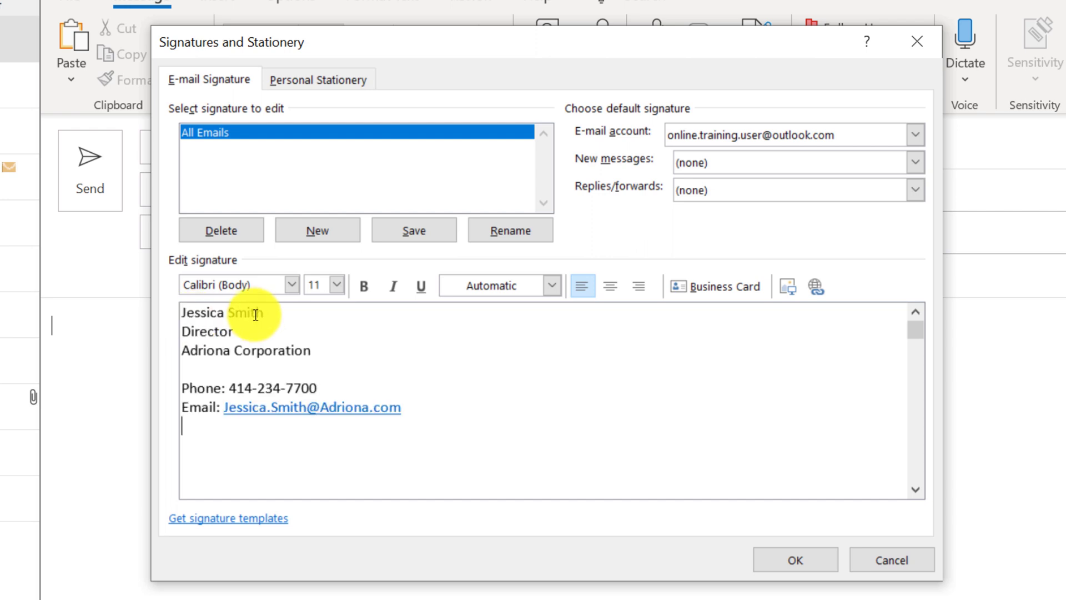
pyautogui.moveTo(268, 314); pyautogui.dragTo(179, 314)
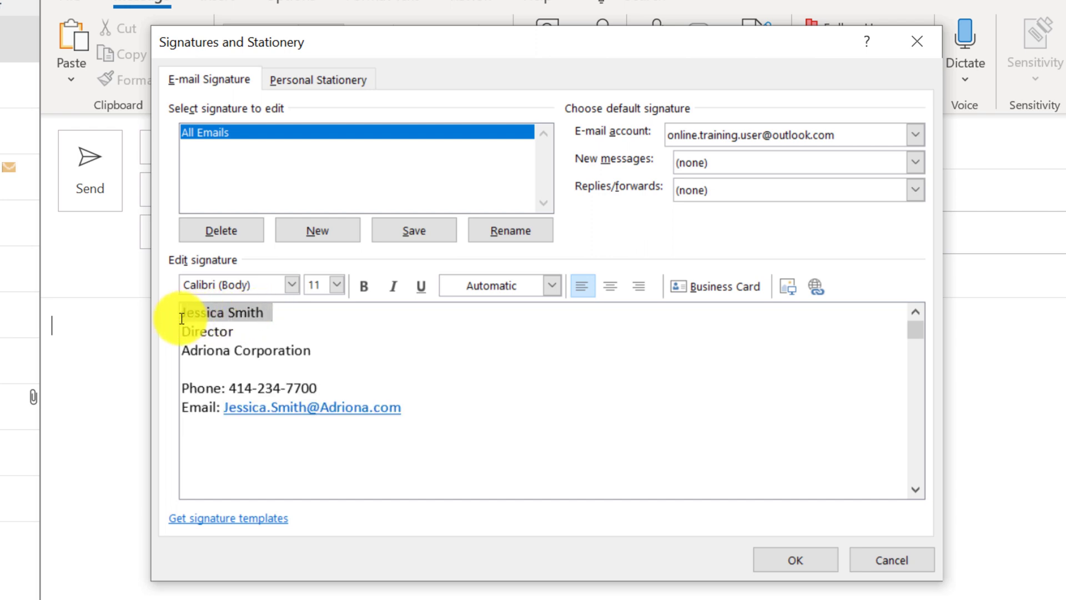
pyautogui.click(369, 288)
pyautogui.click(396, 285)
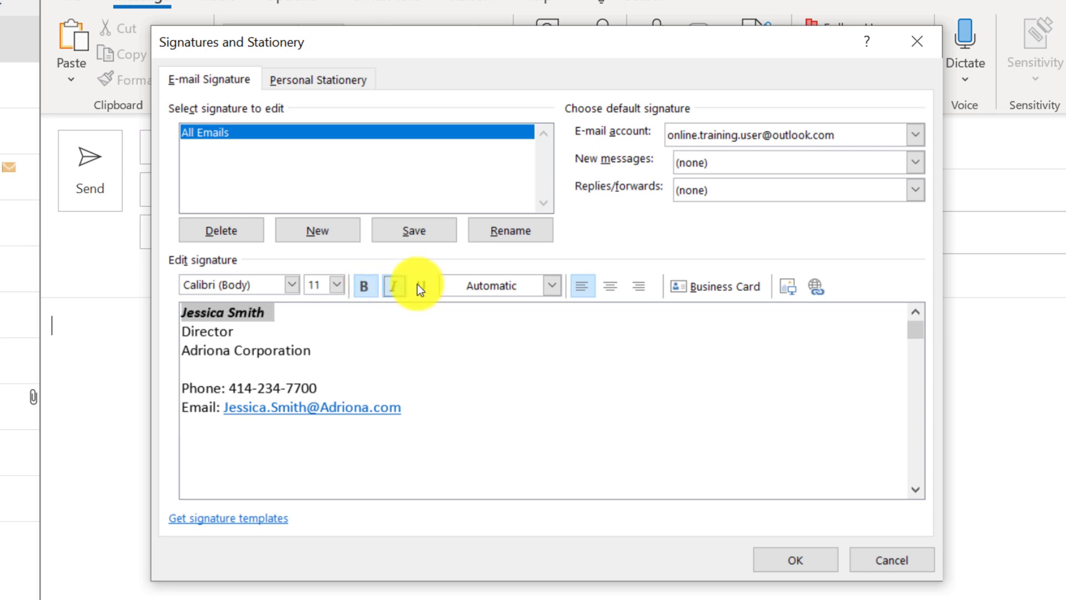
pyautogui.click(421, 286)
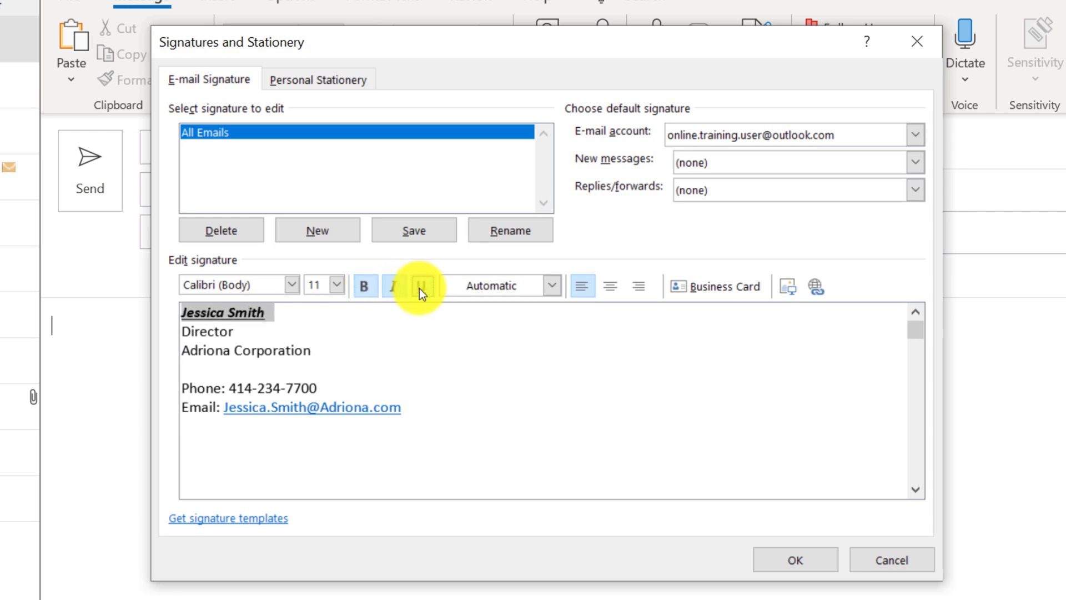
pyautogui.click(419, 288)
pyautogui.click(400, 284)
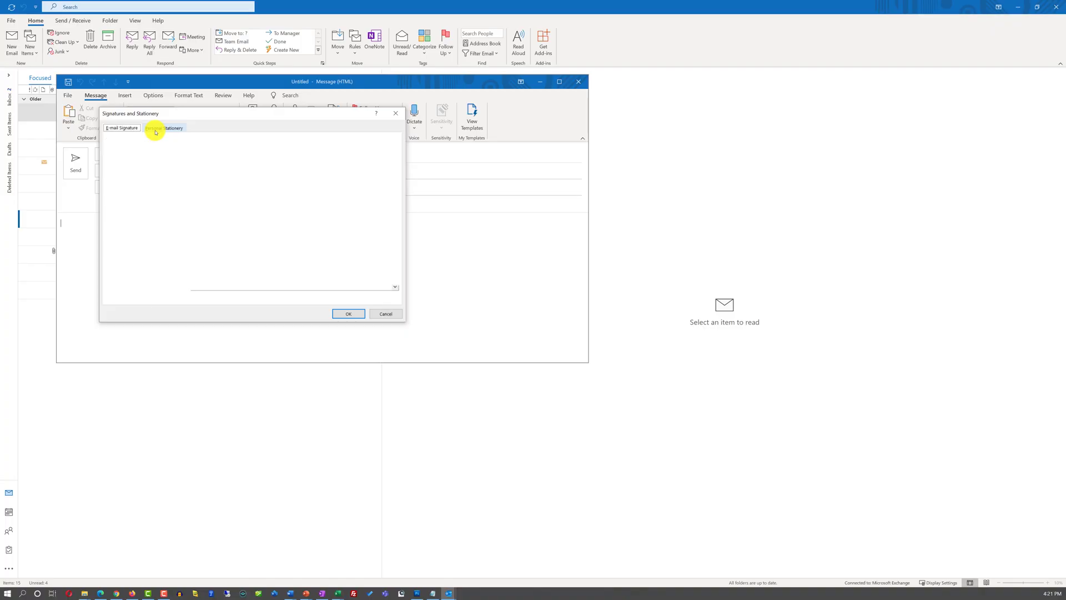
# Show the personal stationery settings in the Signatures and Stationery dialog
pyautogui.click(163, 127)
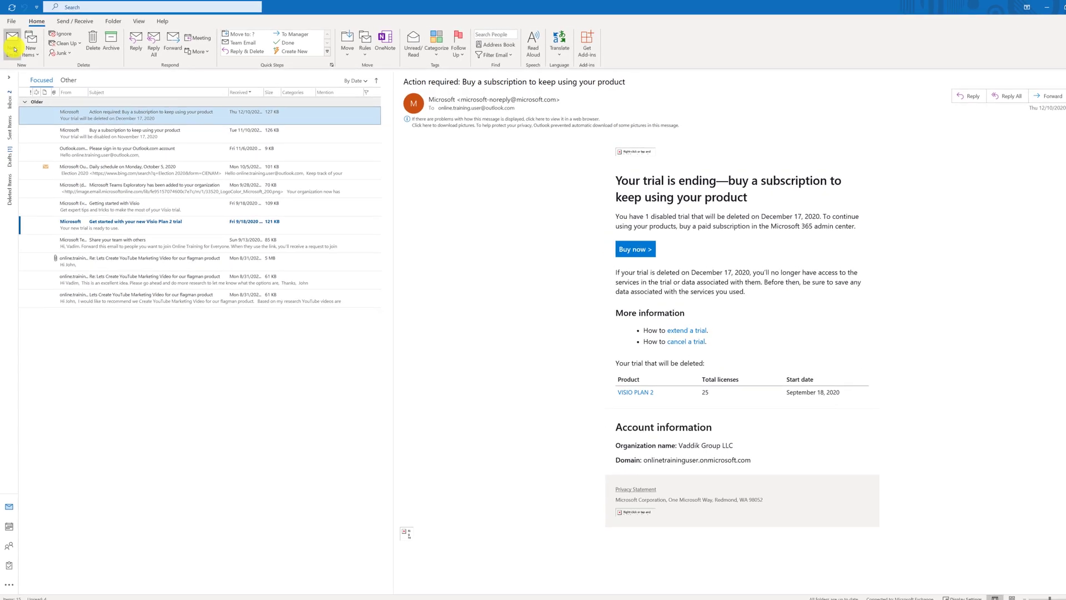
# Start a new email and open its message properties with the full voting, tracking and delivery options
pyautogui.click(13, 45)
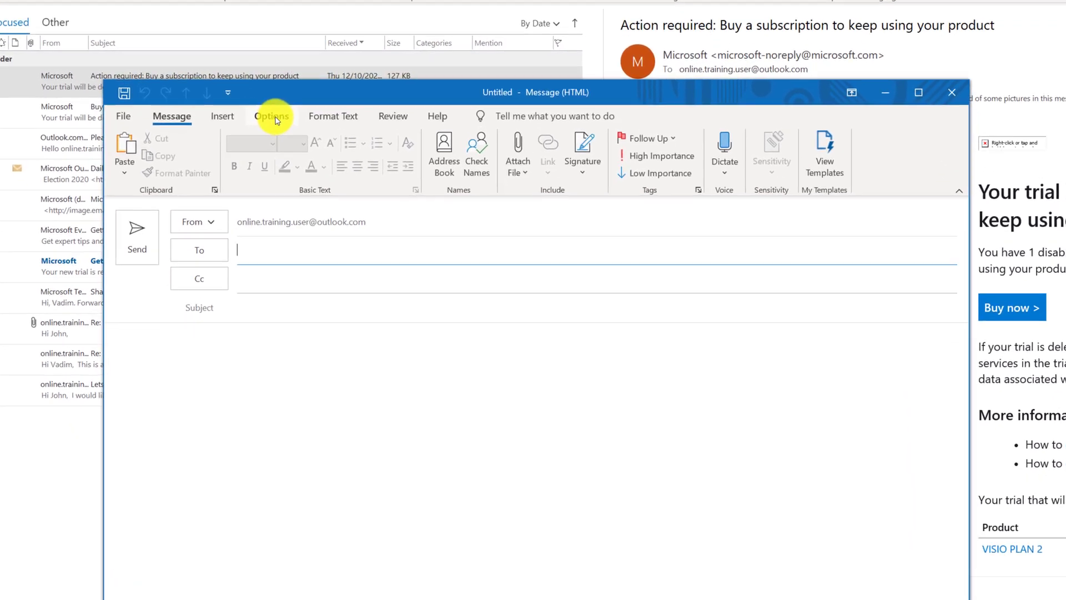
pyautogui.click(290, 175)
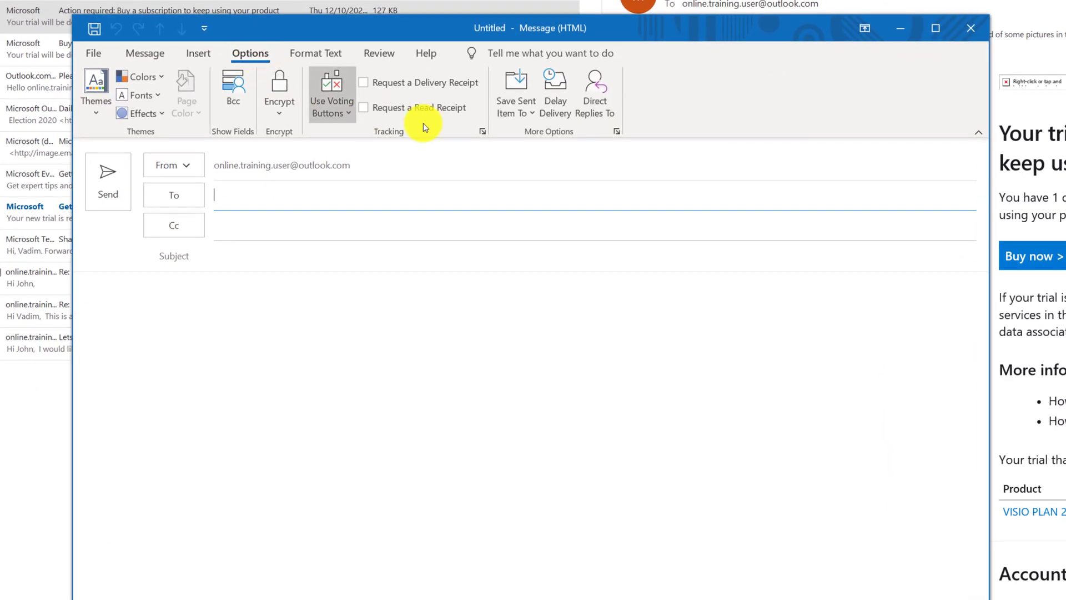
pyautogui.click(482, 132)
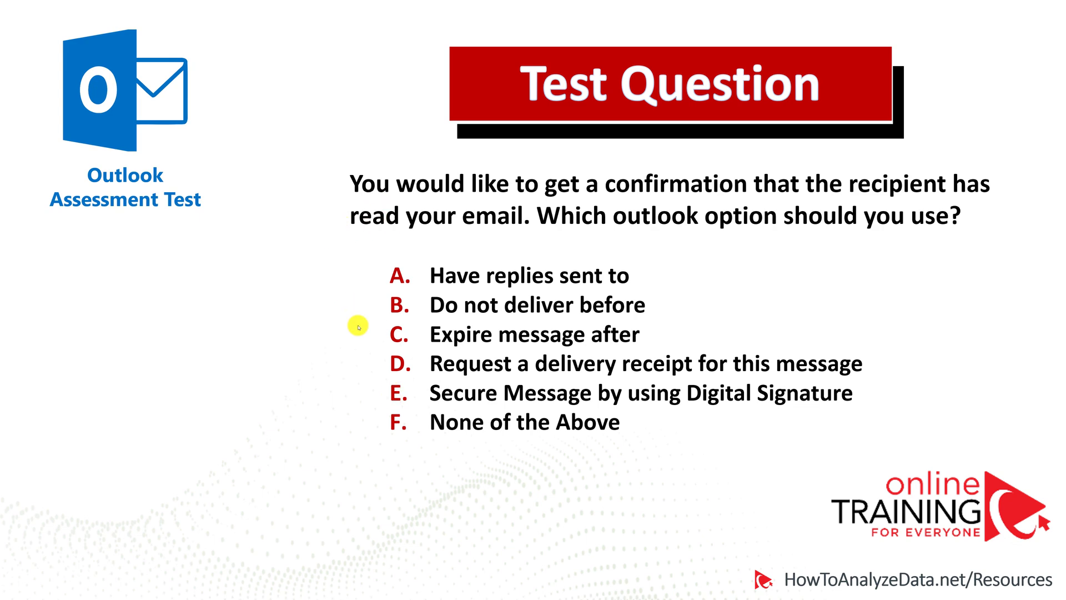
pyautogui.click(393, 364)
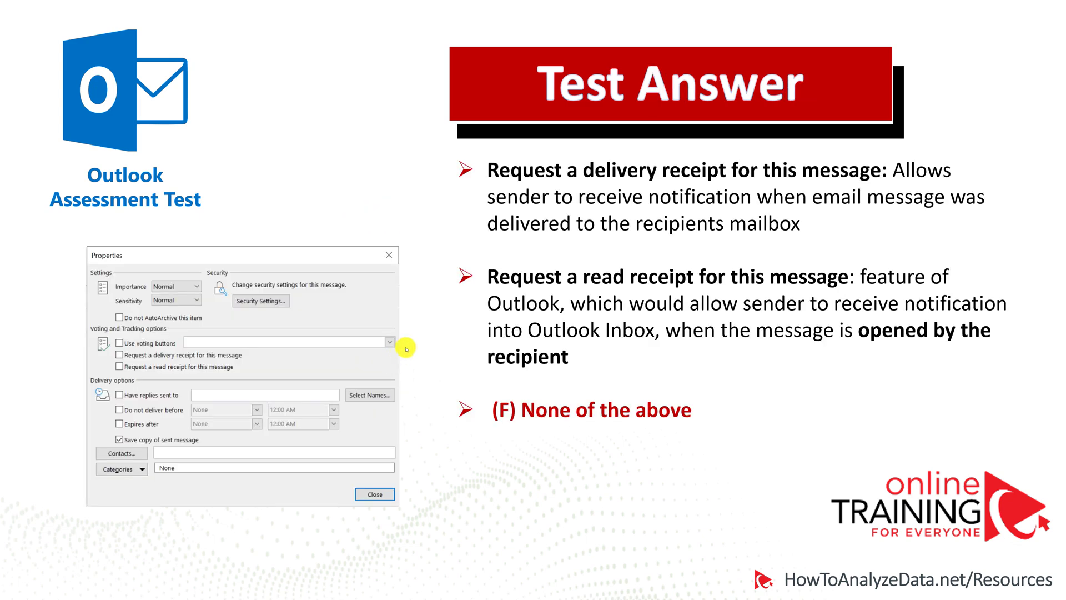